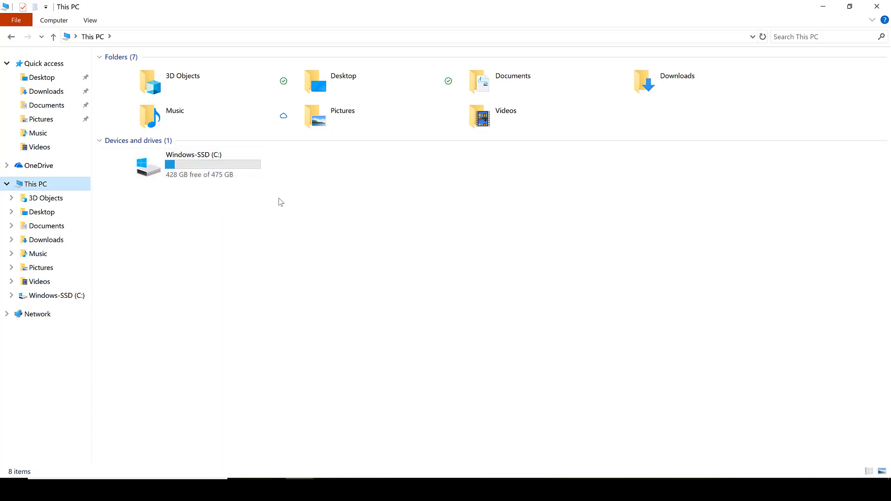
Open the disk partitioning tool by searching for disk and choosing Create and format hard disk partitions.
{"action": "right_click", "coordinate": [278, 199]}
{"action": "left_click", "coordinate": [250, 245]}
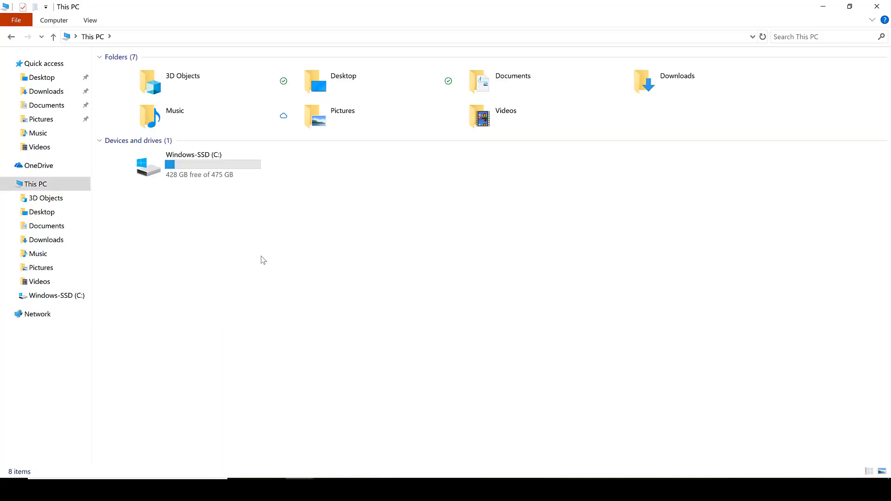
{"action": "left_click", "coordinate": [128, 489]}
{"action": "type", "text": "disk"}
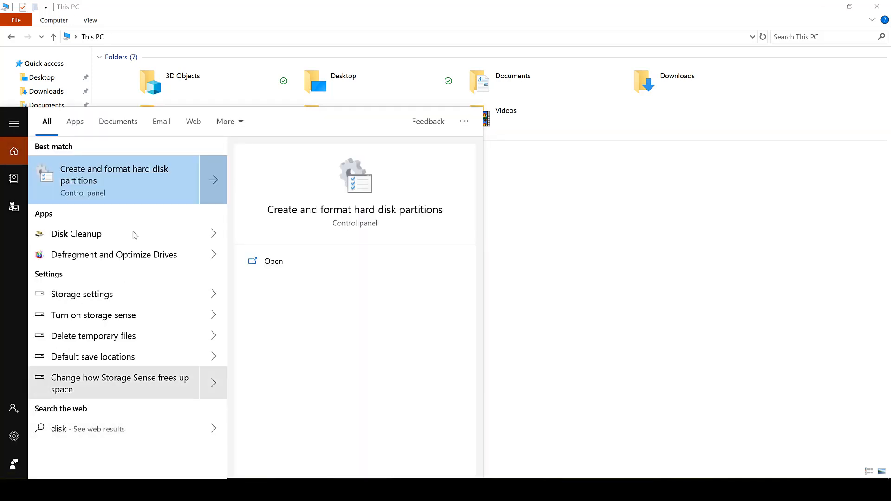
{"action": "left_click", "coordinate": [97, 187]}
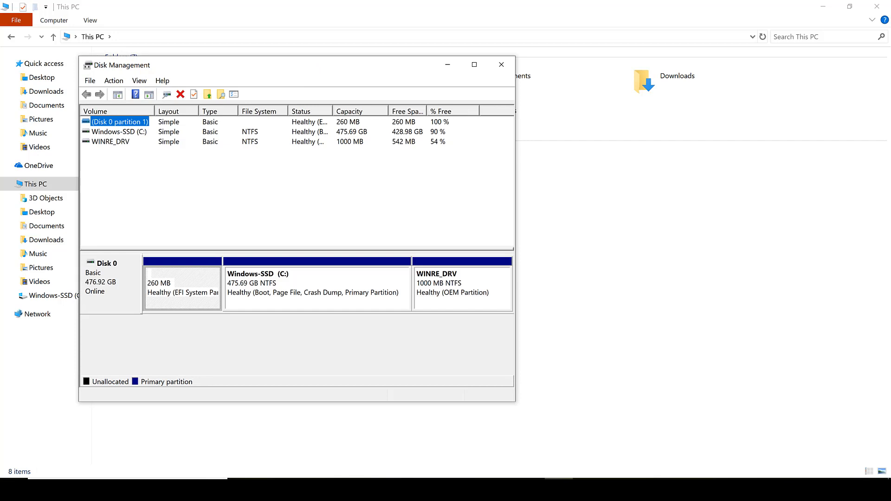
Close Disk Management and reopen it by running diskmgmt.msc from the Run dialog.
{"action": "left_click", "coordinate": [207, 450]}
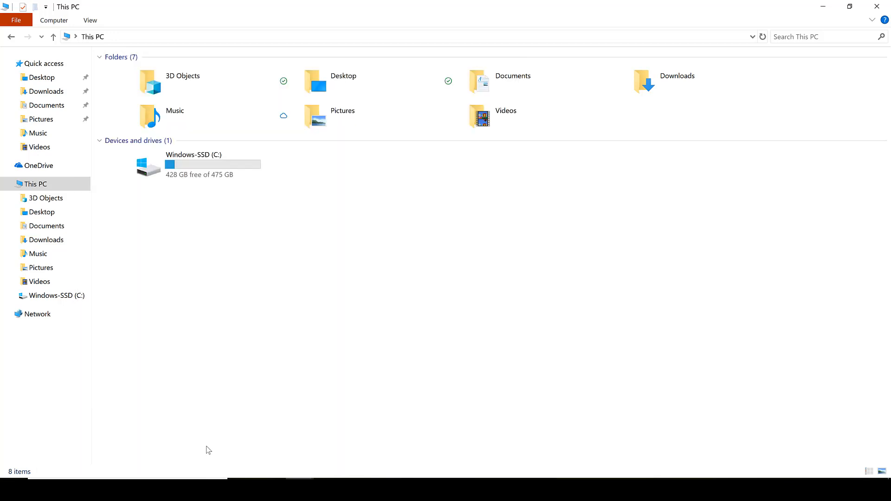
{"action": "key", "text": "super+r"}
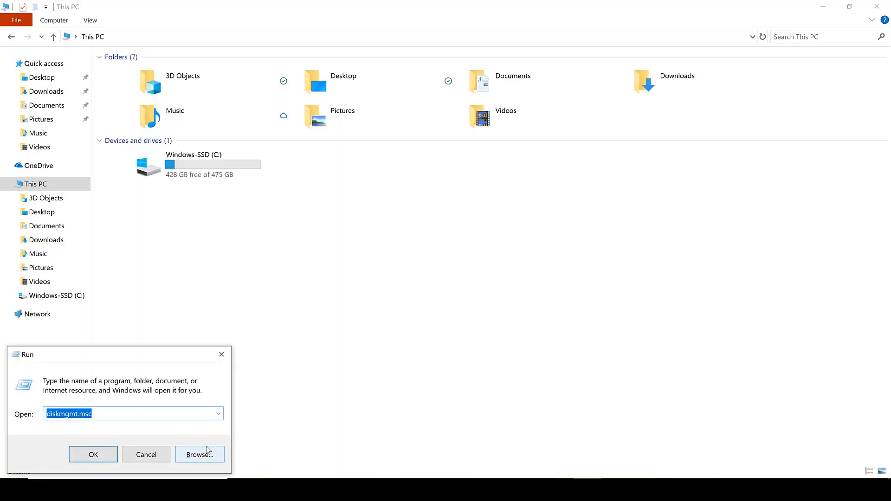
{"action": "left_click", "coordinate": [102, 413]}
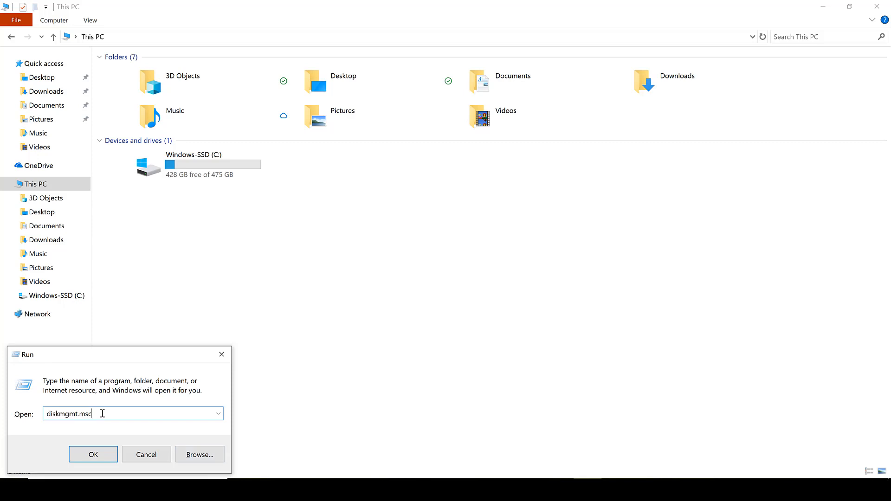
{"action": "left_click_drag", "start_coordinate": [97, 416], "coordinate": [34, 418]}
{"action": "left_click", "coordinate": [102, 417]}
{"action": "left_click", "coordinate": [93, 454]}
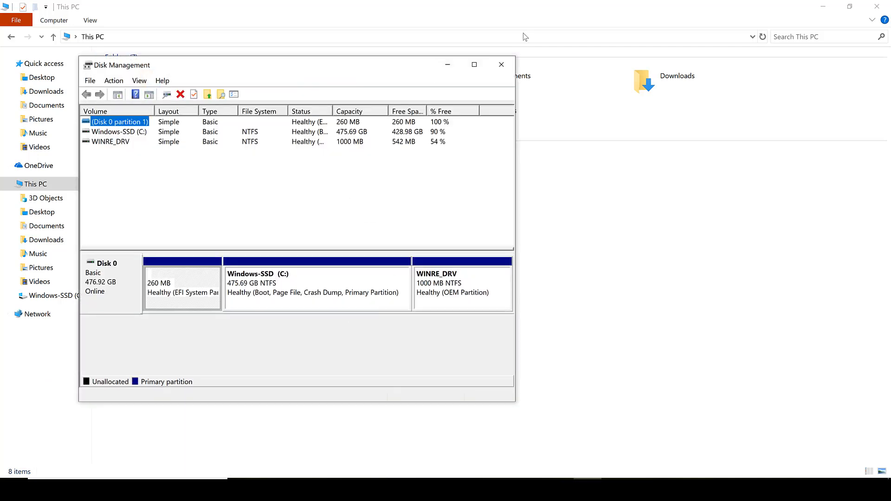
Maximize Disk Management and open Shrink Volume for the Windows-SSD (C:) partition.
{"action": "left_click", "coordinate": [474, 64]}
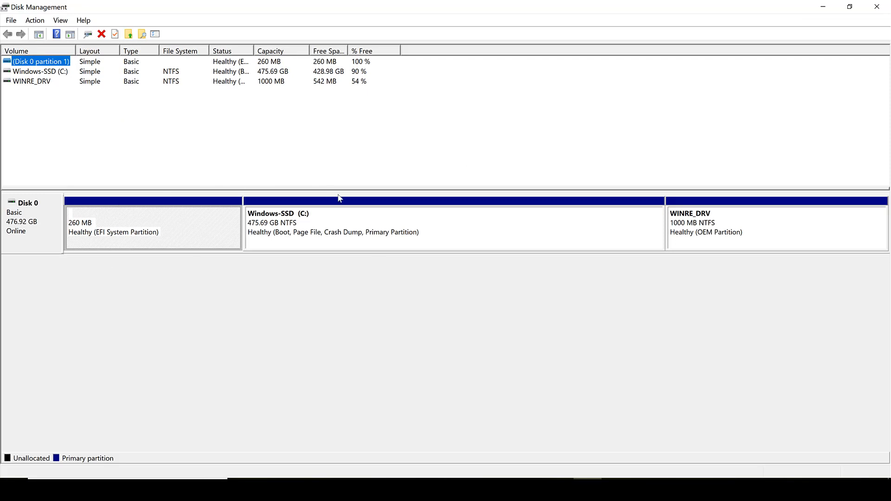
{"action": "left_click", "coordinate": [288, 220]}
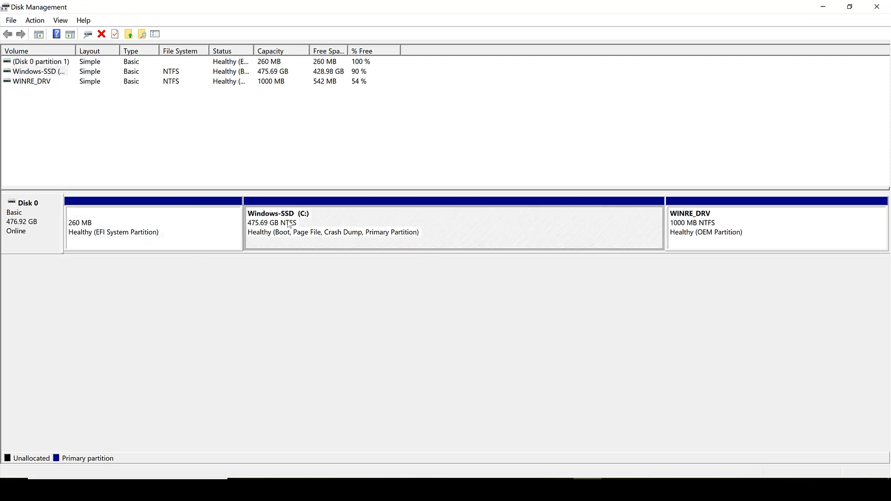
{"action": "right_click", "coordinate": [342, 215]}
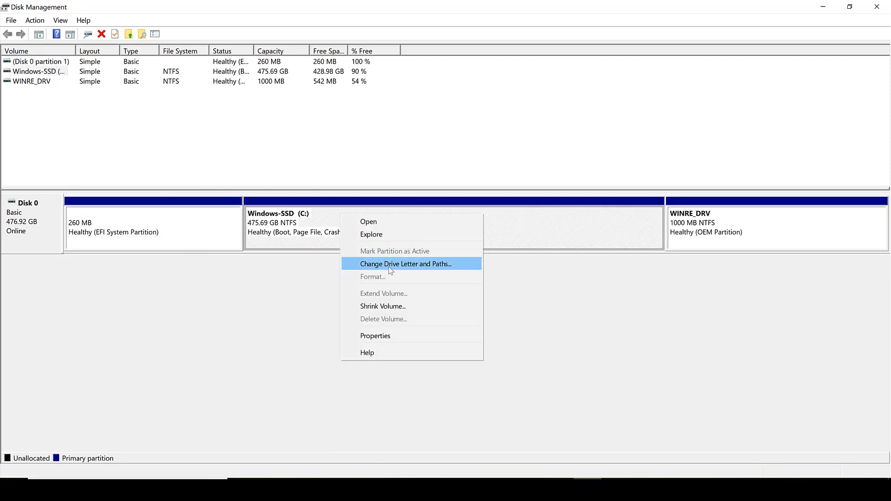
{"action": "left_click", "coordinate": [391, 308]}
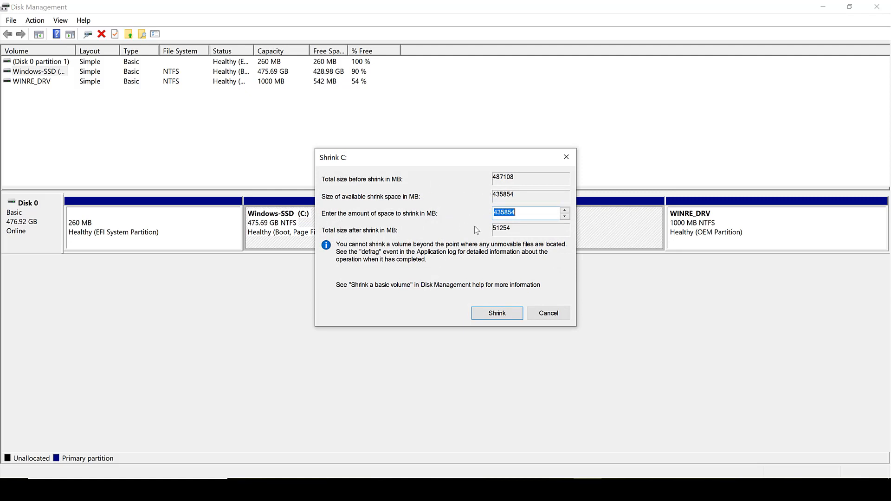
Launch the Calculator app through the Run dialog by entering calc.
{"action": "key", "text": "super+r"}
{"action": "type", "text": "cam"}
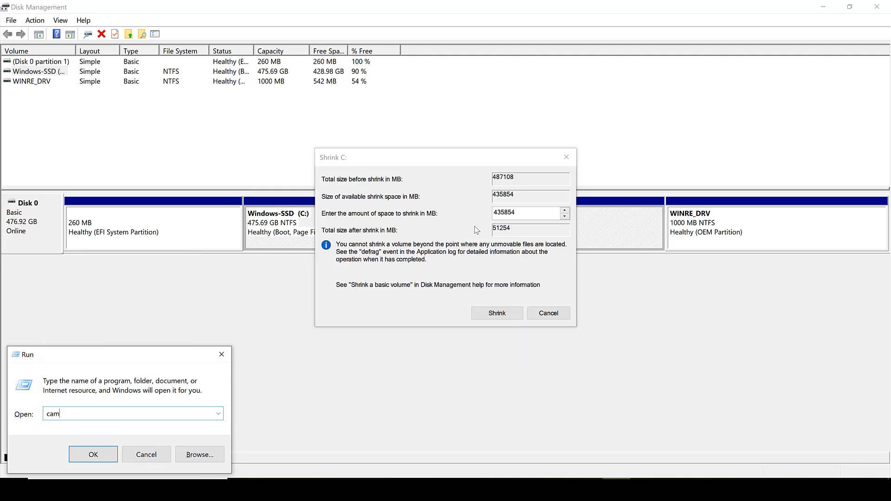
{"action": "key", "text": "BackSpace"}
{"action": "type", "text": "lc"}
{"action": "key", "text": "Return"}
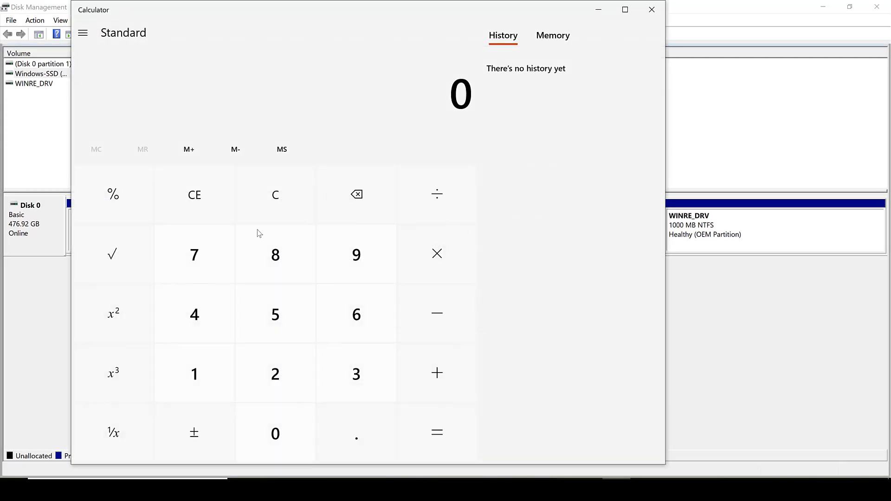
Calculate 1024 × 100 to convert 100 GB into megabytes.
{"action": "left_click", "coordinate": [206, 377]}
{"action": "left_click", "coordinate": [254, 433]}
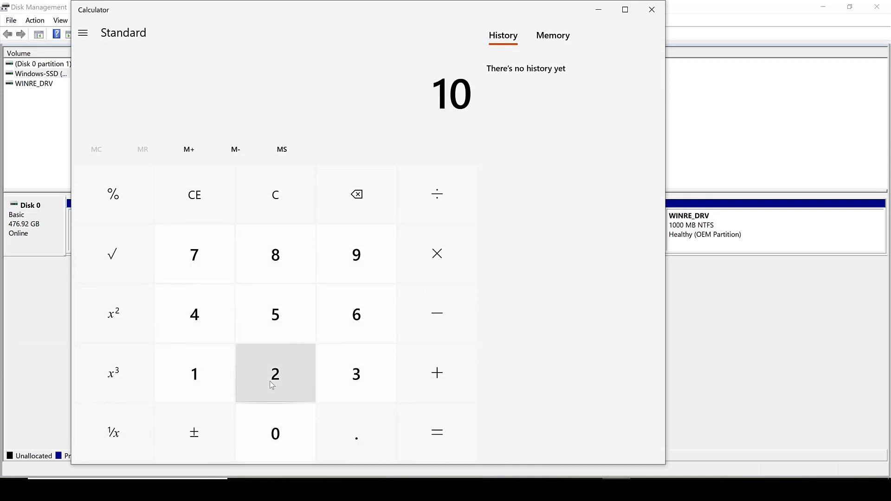
{"action": "left_click", "coordinate": [270, 381]}
{"action": "left_click", "coordinate": [208, 346]}
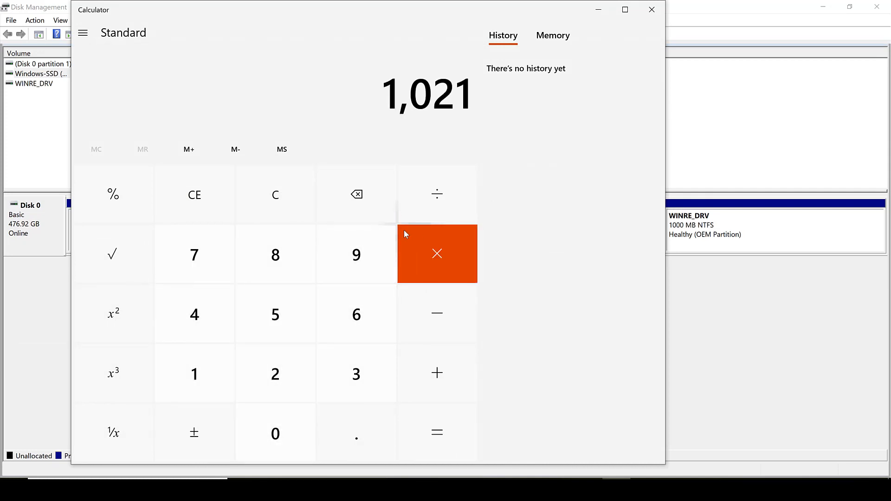
{"action": "left_click", "coordinate": [355, 204]}
{"action": "left_click", "coordinate": [222, 296]}
{"action": "left_click", "coordinate": [435, 240]}
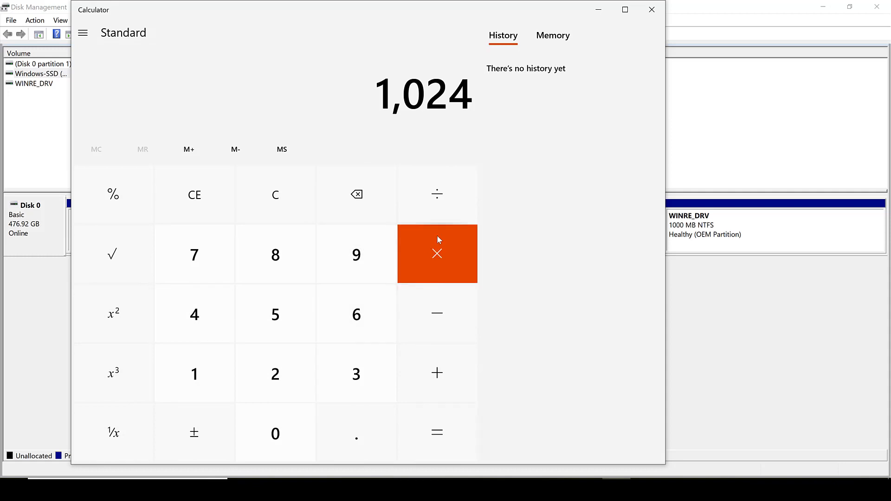
{"action": "left_click", "coordinate": [209, 381]}
{"action": "left_click", "coordinate": [271, 431]}
{"action": "left_click", "coordinate": [272, 430]}
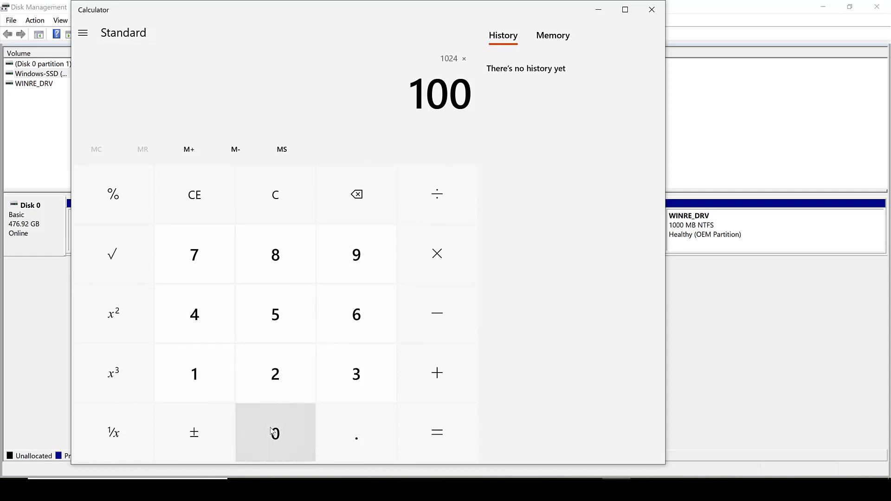
{"action": "left_click", "coordinate": [413, 440]}
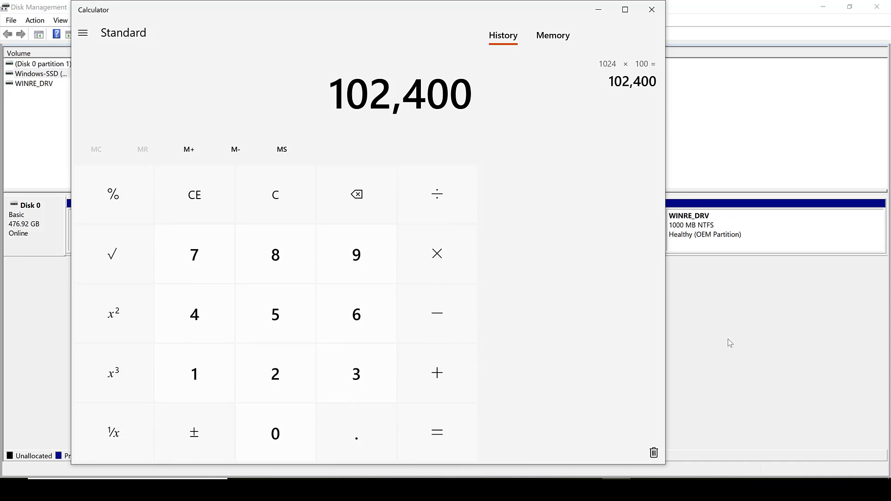
Set the amount of space to shrink C: to 102400 MB and shrink the volume.
{"action": "left_click", "coordinate": [726, 312]}
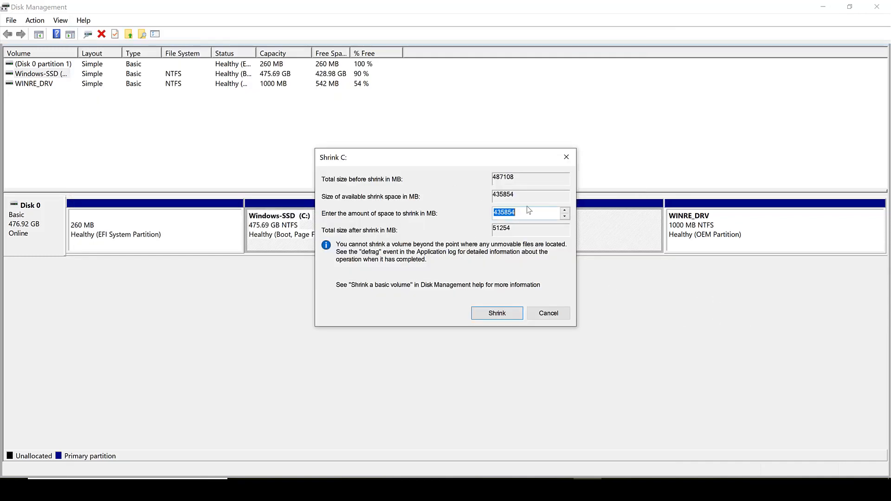
{"action": "type", "text": "102400"}
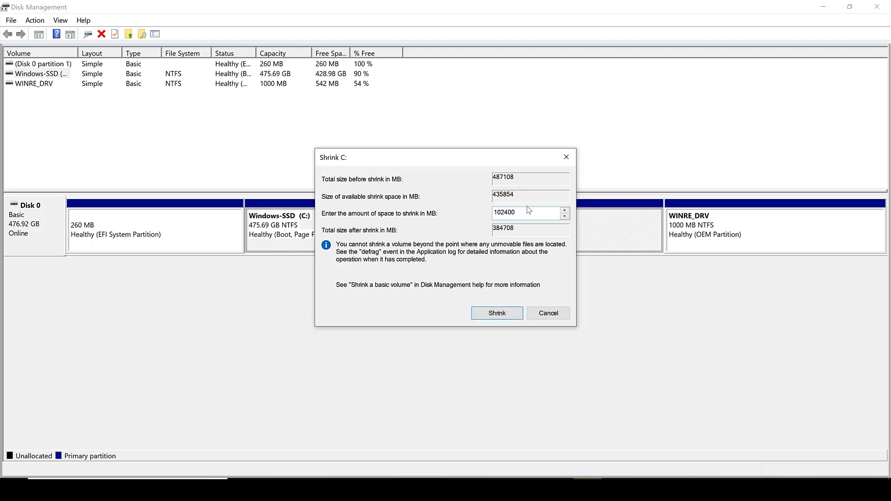
{"action": "left_click", "coordinate": [495, 315]}
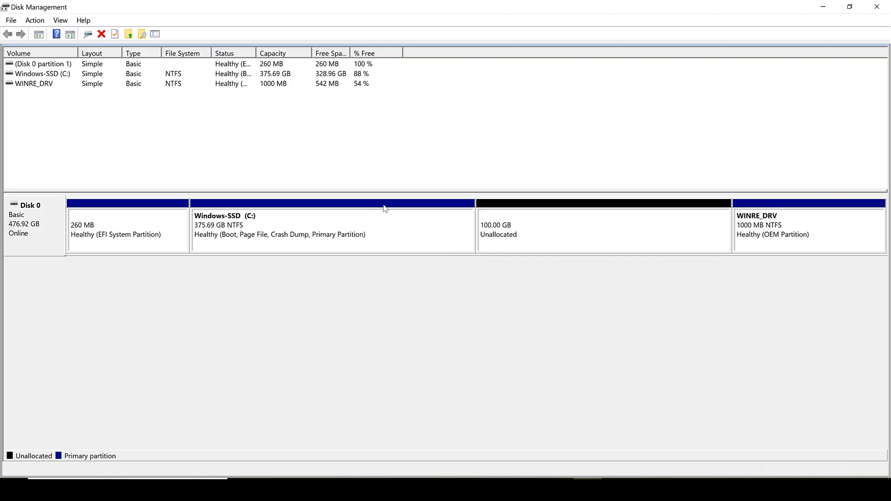
Start a New Simple Volume on the 100 GB unallocated space, keeping the full size and drive letter D.
{"action": "right_click", "coordinate": [595, 226]}
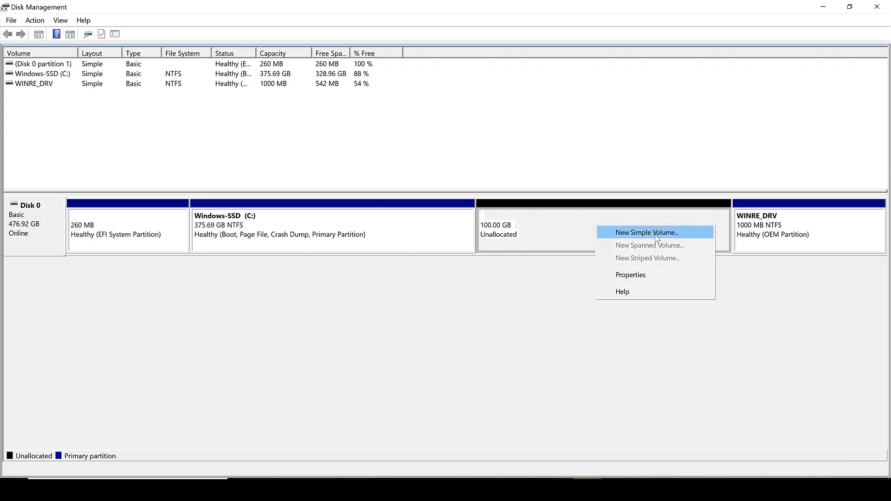
{"action": "left_click", "coordinate": [656, 234]}
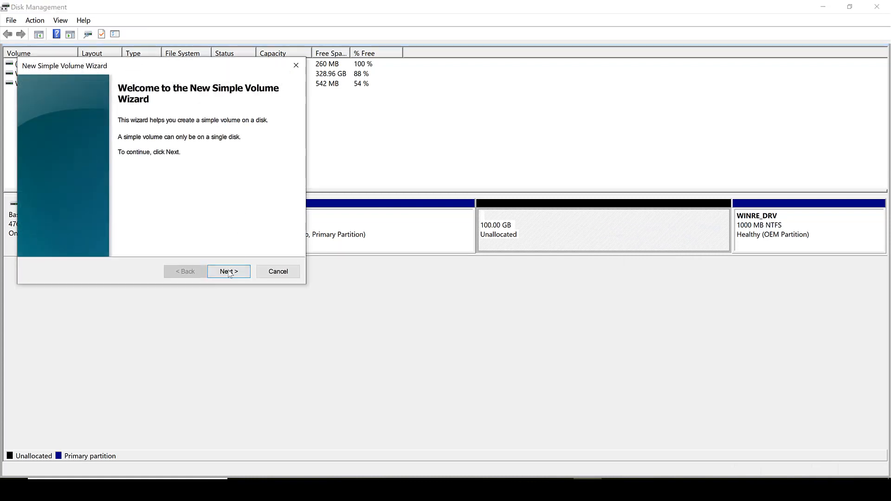
{"action": "left_click", "coordinate": [227, 272]}
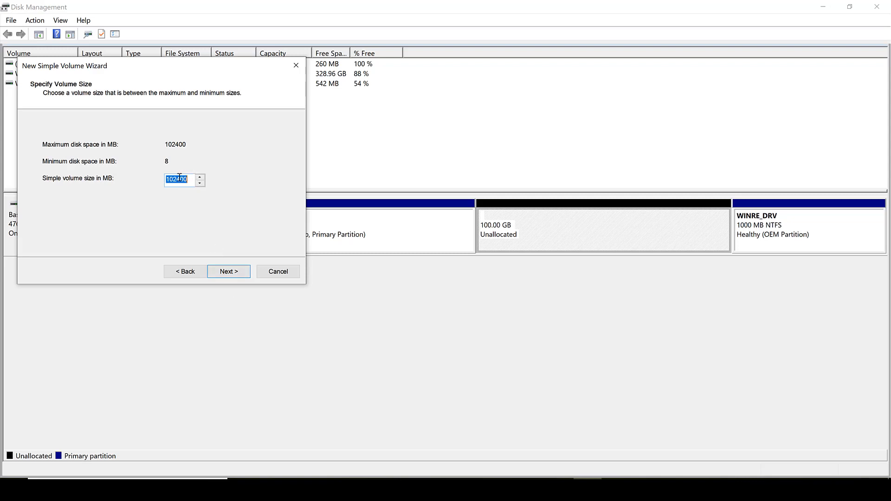
{"action": "left_click", "coordinate": [227, 271]}
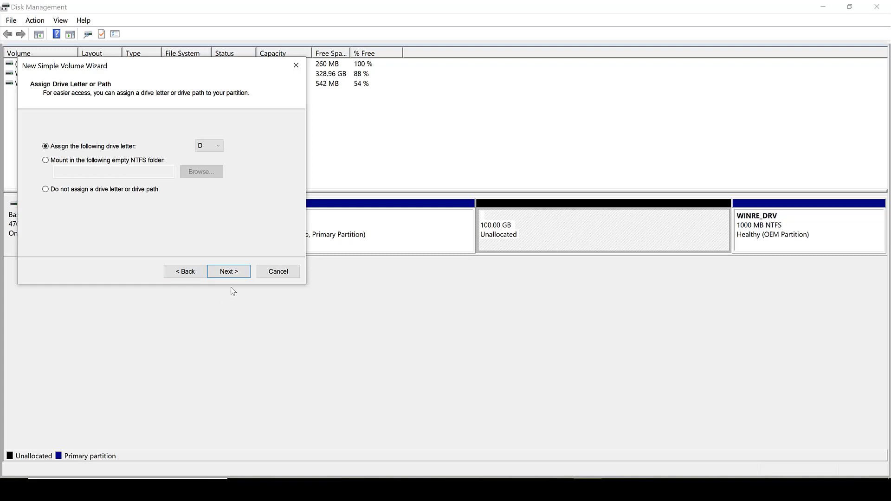
{"action": "left_click", "coordinate": [228, 272]}
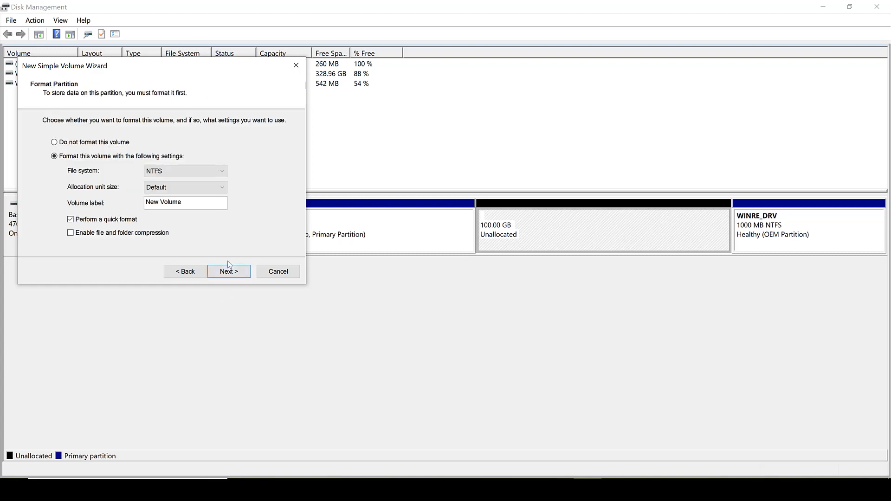
Set the volume label to Academy with NTFS quick format and finish the wizard.
{"action": "left_click_drag", "start_coordinate": [187, 201], "coordinate": [145, 206]}
{"action": "left_click", "coordinate": [148, 205]}
{"action": "type", "text": "Academy"}
{"action": "left_click", "coordinate": [225, 277]}
{"action": "left_click", "coordinate": [229, 274]}
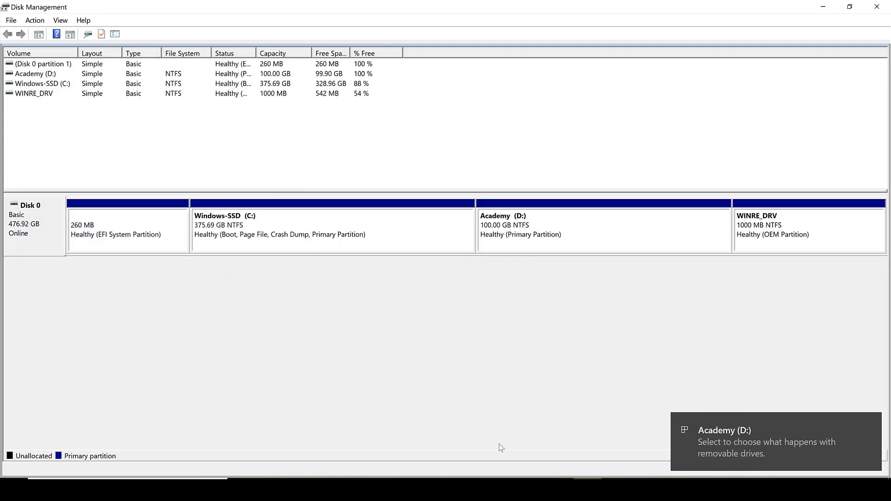
Switch to File Explorer, refresh This PC and open the new Academy (D:) drive to check it.
{"action": "left_click", "coordinate": [299, 490]}
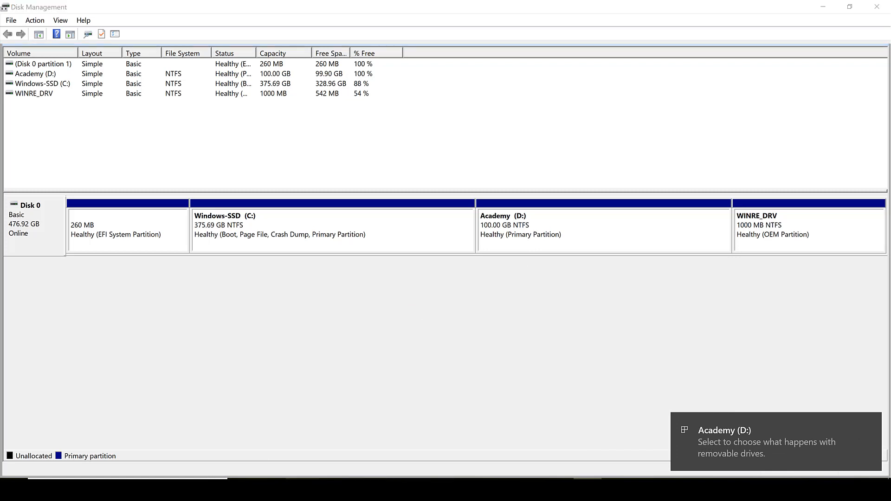
{"action": "left_click", "coordinate": [330, 455]}
{"action": "right_click", "coordinate": [377, 237]}
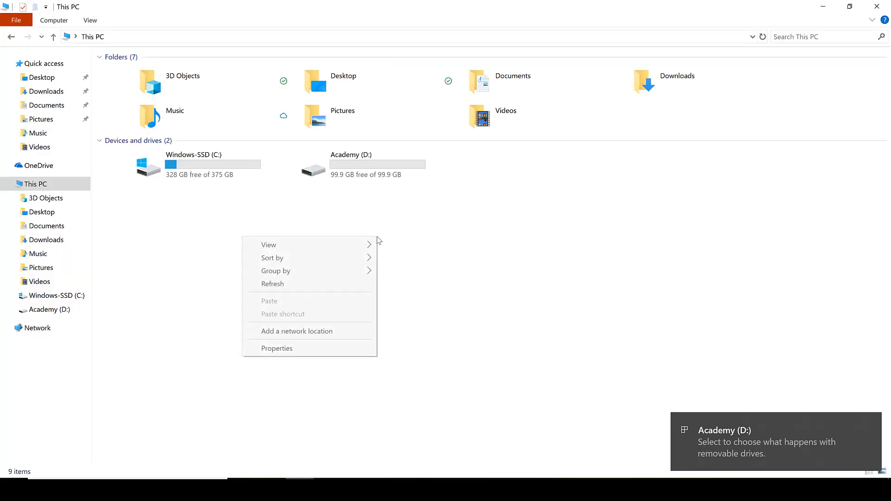
{"action": "left_click", "coordinate": [341, 281]}
{"action": "right_click", "coordinate": [348, 227]}
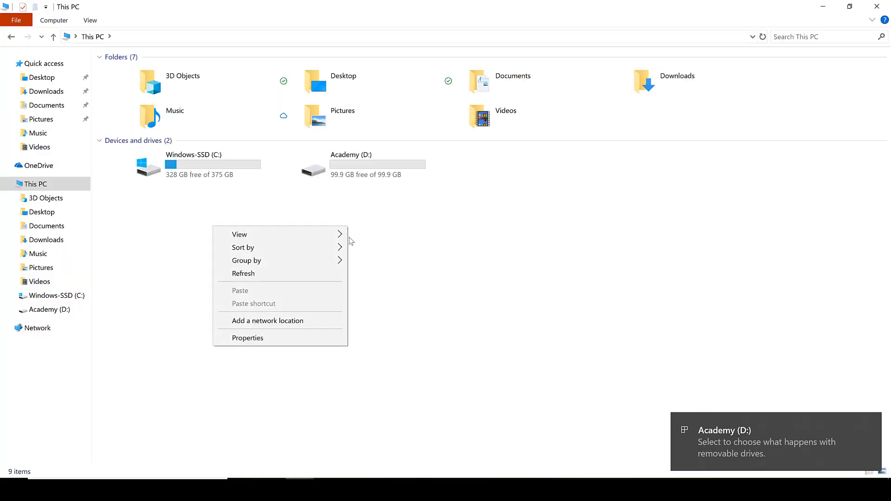
{"action": "left_click", "coordinate": [319, 273]}
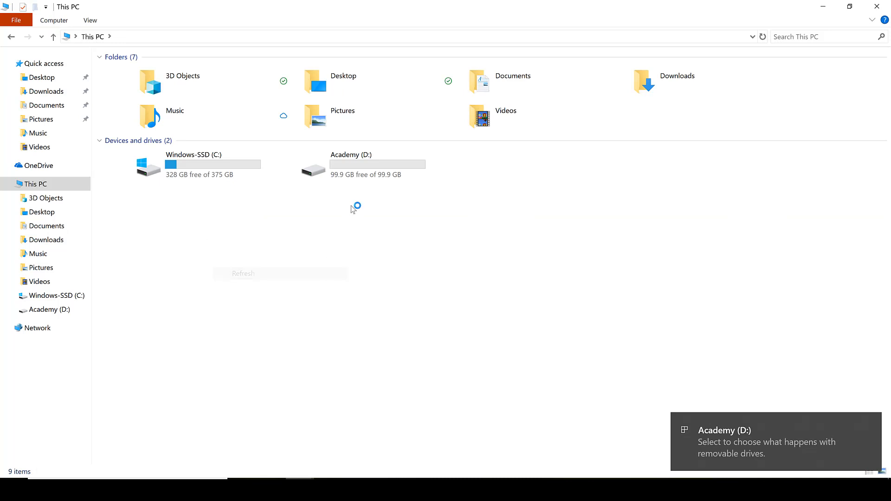
{"action": "double_click", "coordinate": [366, 185]}
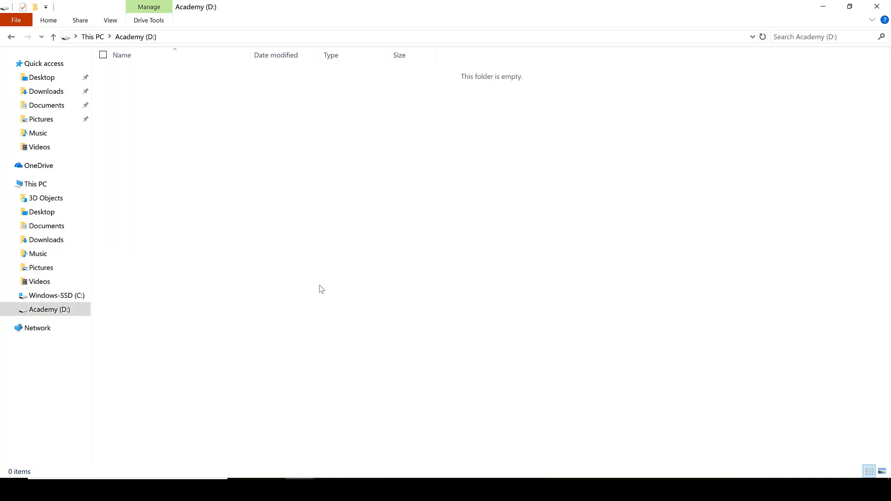
{"action": "key", "text": "alt+Left"}
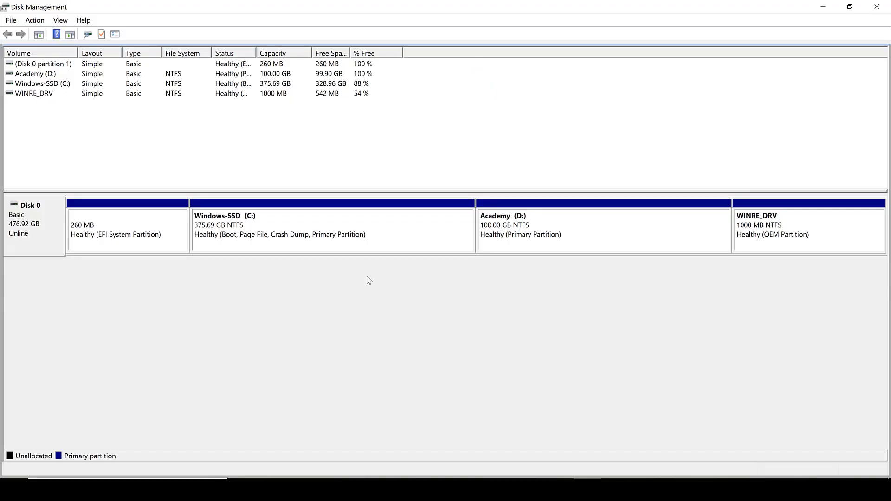
Open Shrink Volume again for the Windows-SSD (C:) partition.
{"action": "right_click", "coordinate": [378, 219]}
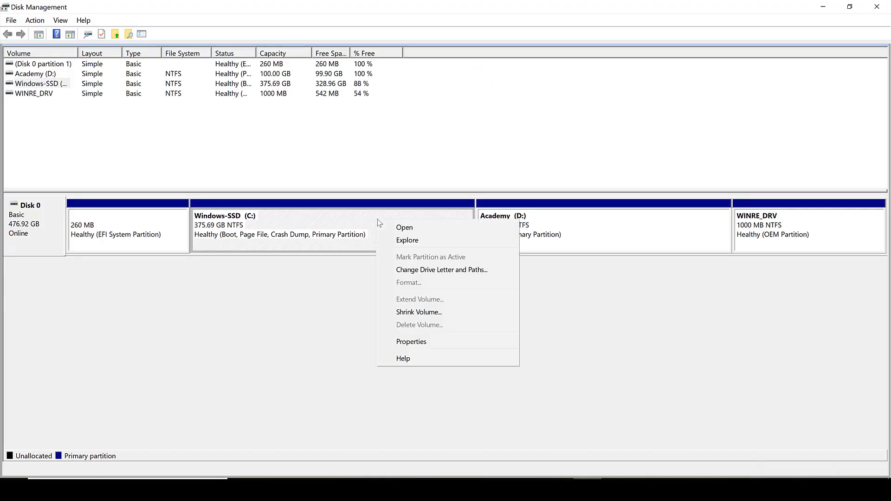
{"action": "left_click", "coordinate": [444, 310]}
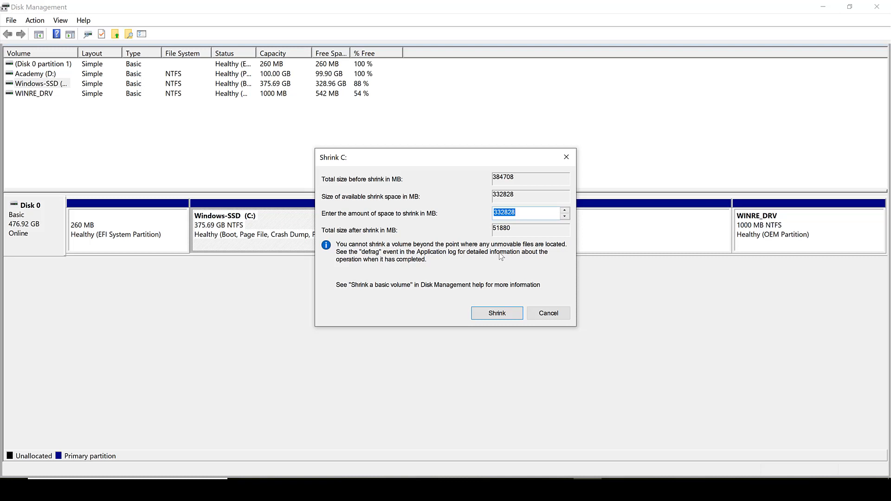
Shrink the Windows-SSD (C:) partition by 102400 MB.
{"action": "type", "text": "102400"}
{"action": "left_click", "coordinate": [496, 313]}
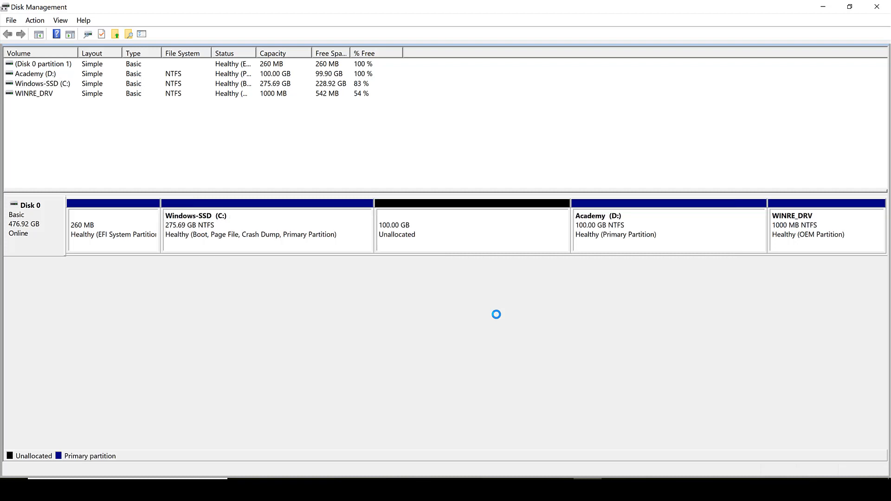
Start a New Simple Volume on the new 100 GB unallocated space, keeping the full size and drive letter E.
{"action": "right_click", "coordinate": [484, 229]}
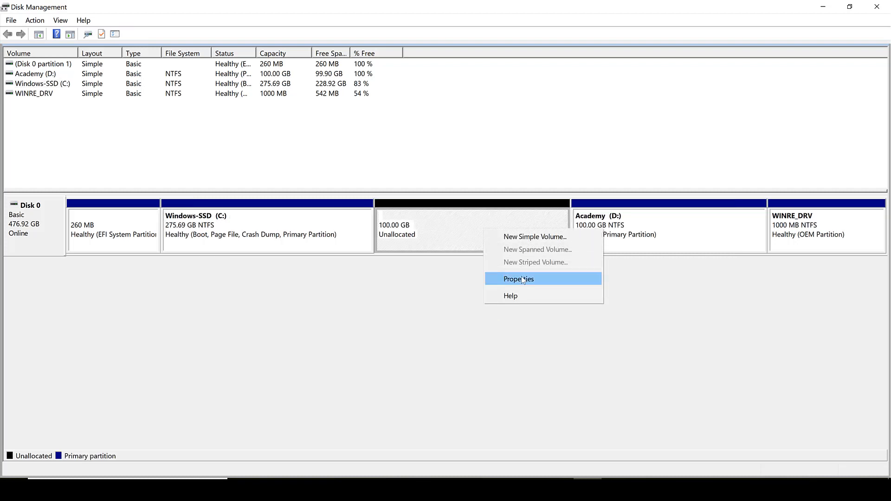
{"action": "left_click", "coordinate": [531, 238]}
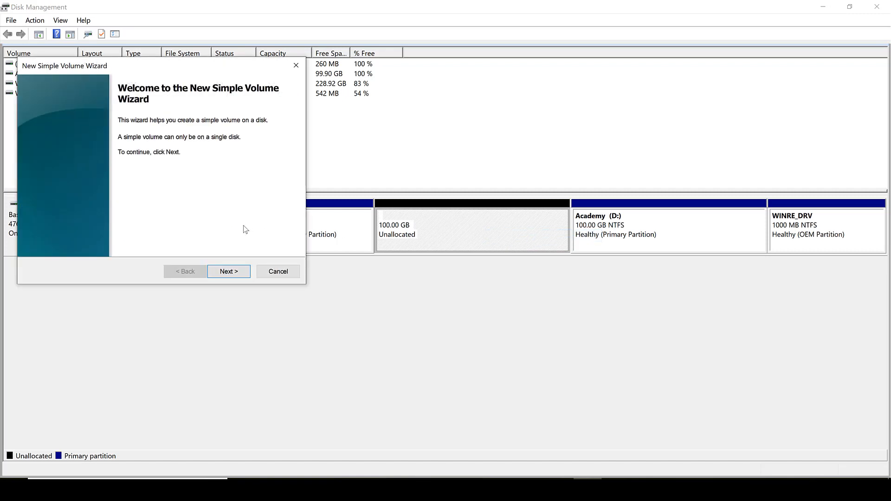
{"action": "left_click", "coordinate": [228, 275]}
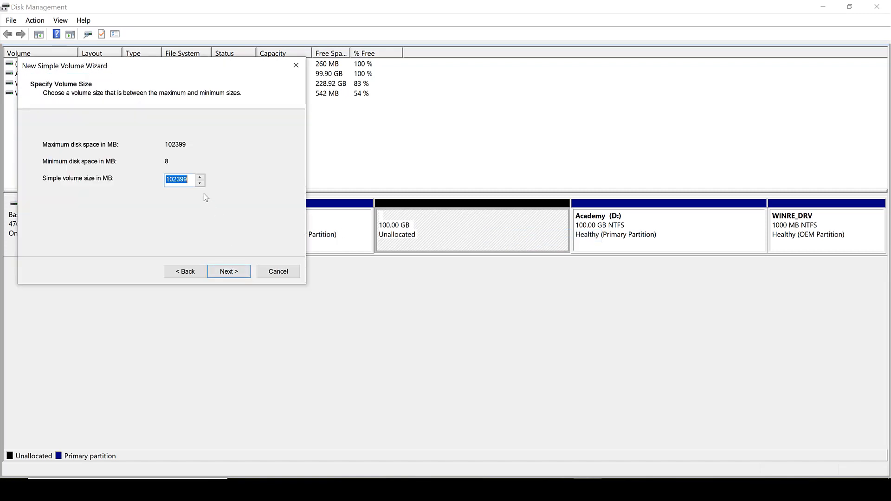
{"action": "left_click", "coordinate": [191, 180]}
{"action": "left_click_drag", "start_coordinate": [191, 180], "coordinate": [180, 180]}
{"action": "left_click", "coordinate": [227, 272]}
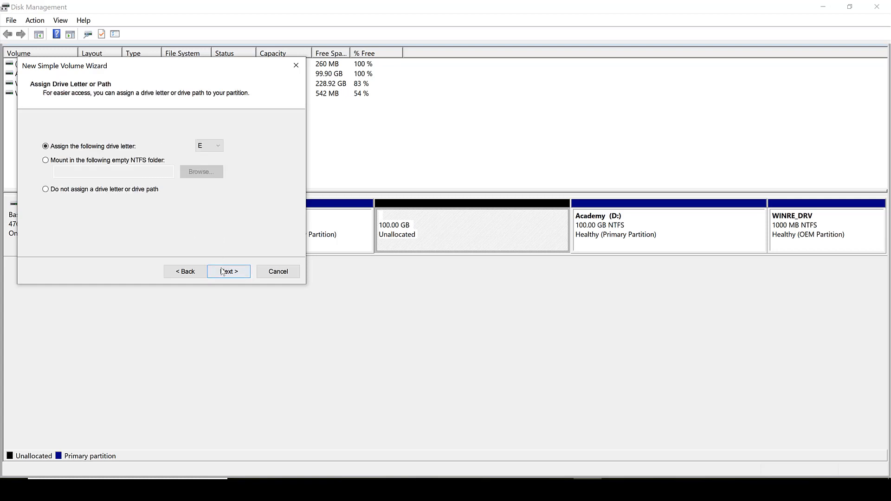
{"action": "left_click", "coordinate": [226, 272]}
Label the volume Media with NTFS quick format and finish the wizard.
{"action": "left_click_drag", "start_coordinate": [194, 203], "coordinate": [105, 204]}
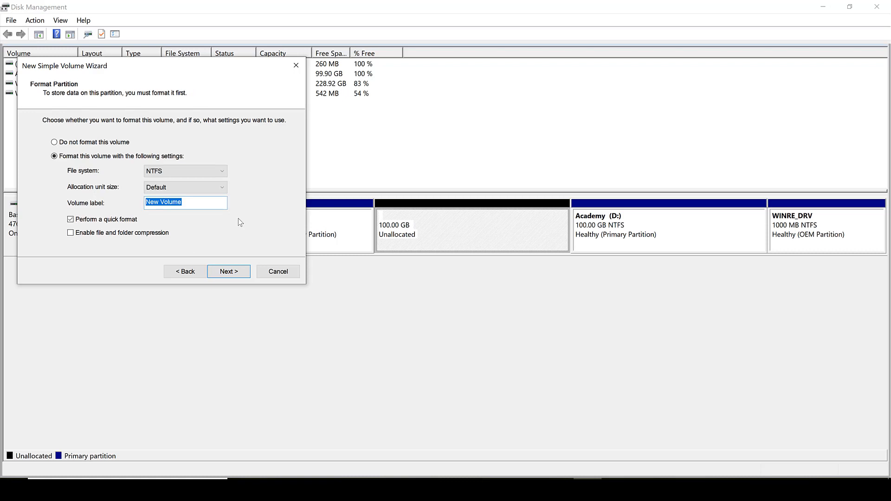
{"action": "type", "text": "Media"}
{"action": "left_click", "coordinate": [235, 274]}
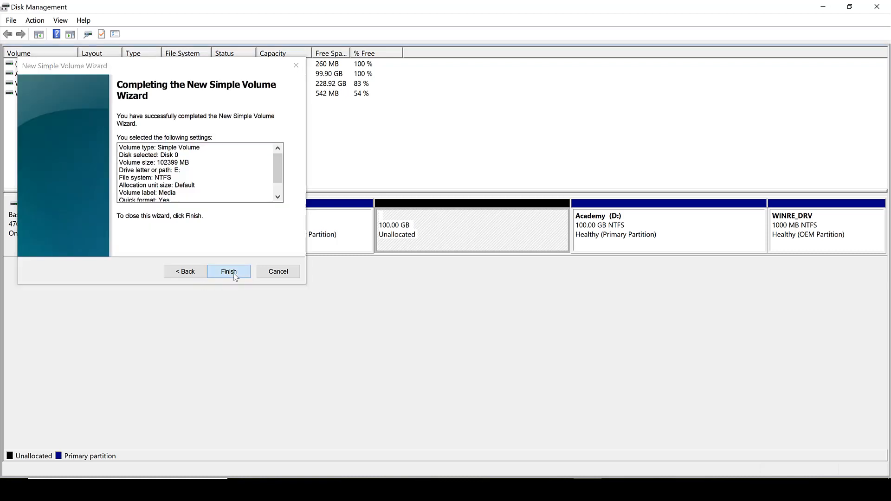
{"action": "left_click", "coordinate": [229, 273]}
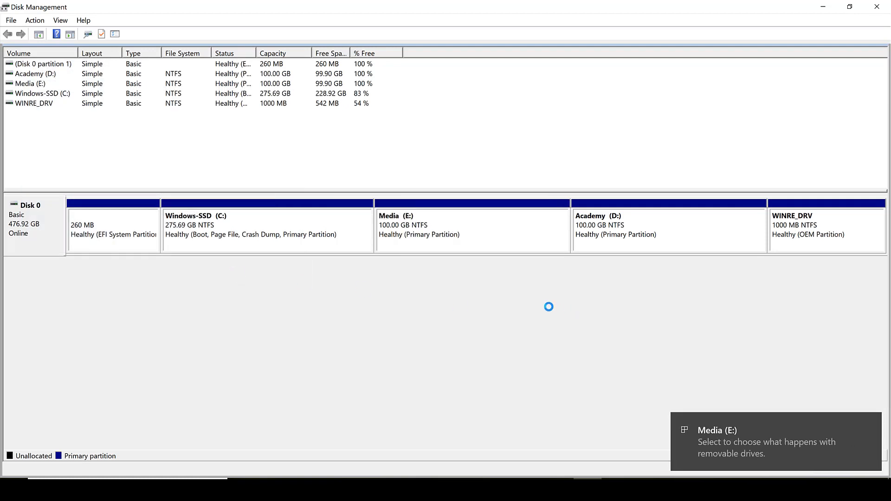
Delete the Academy (D:) volume, confirming the data-loss warning.
{"action": "right_click", "coordinate": [466, 221]}
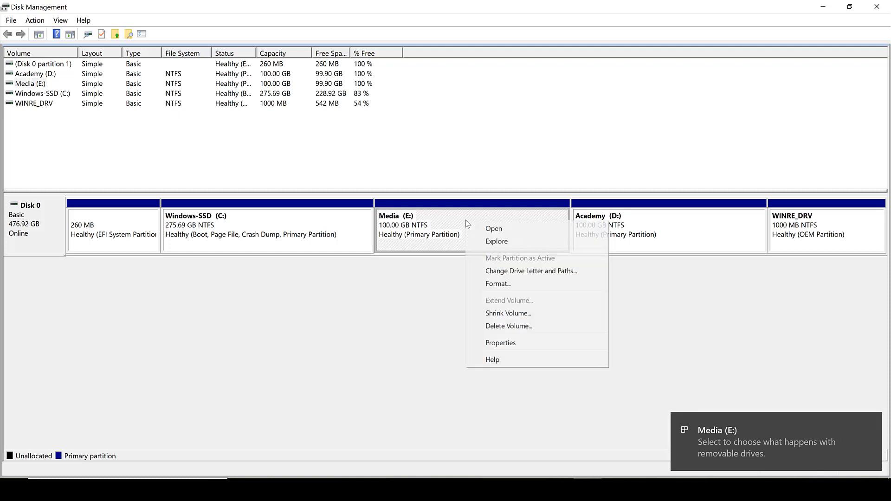
{"action": "left_click", "coordinate": [403, 297]}
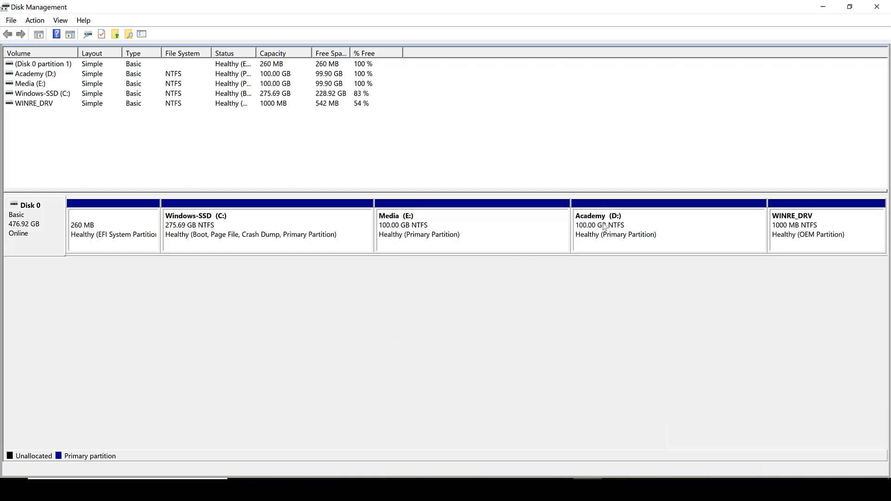
{"action": "left_click", "coordinate": [579, 229]}
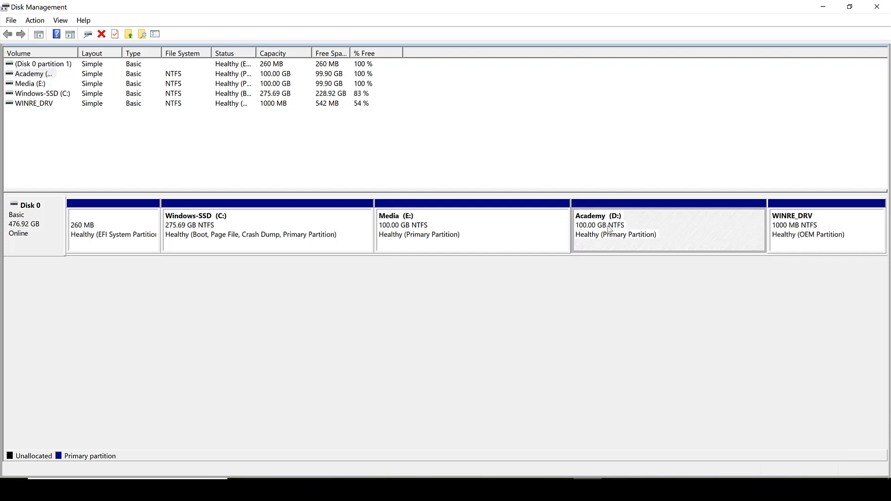
{"action": "right_click", "coordinate": [658, 216]}
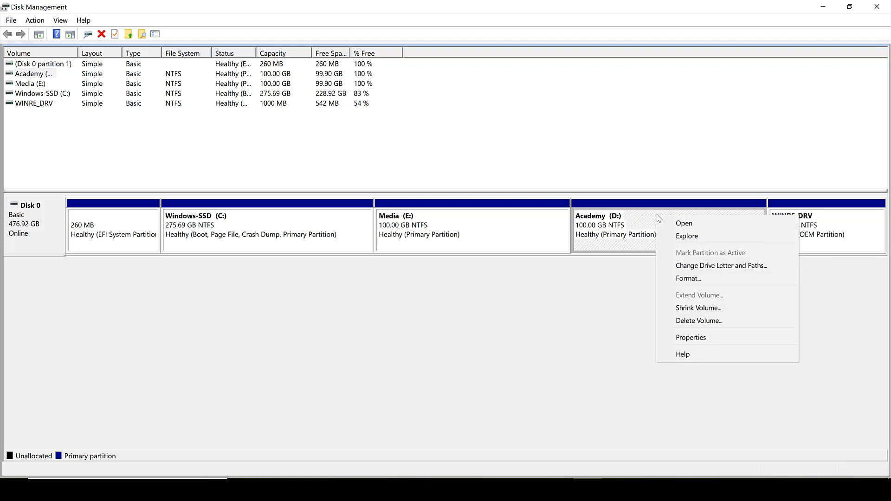
{"action": "left_click", "coordinate": [701, 321]}
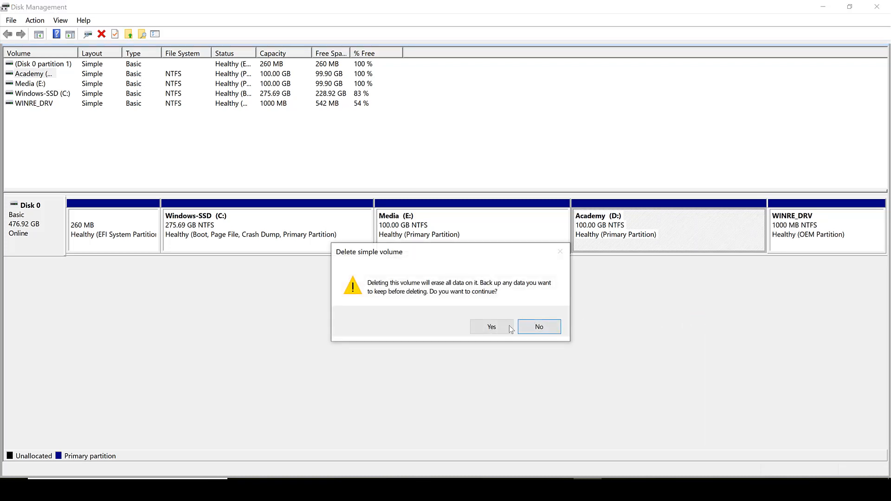
{"action": "left_click", "coordinate": [492, 327]}
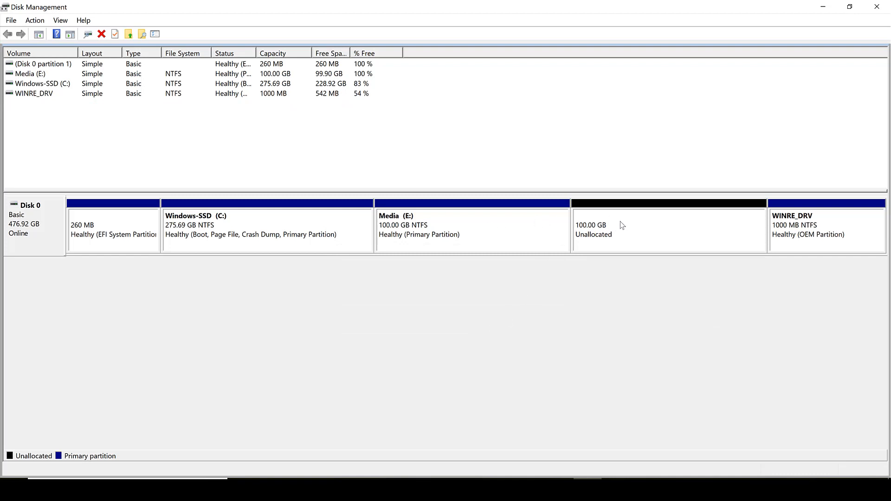
Extend the Media (E:) volume into the adjacent unallocated space using the full available amount.
{"action": "right_click", "coordinate": [292, 214]}
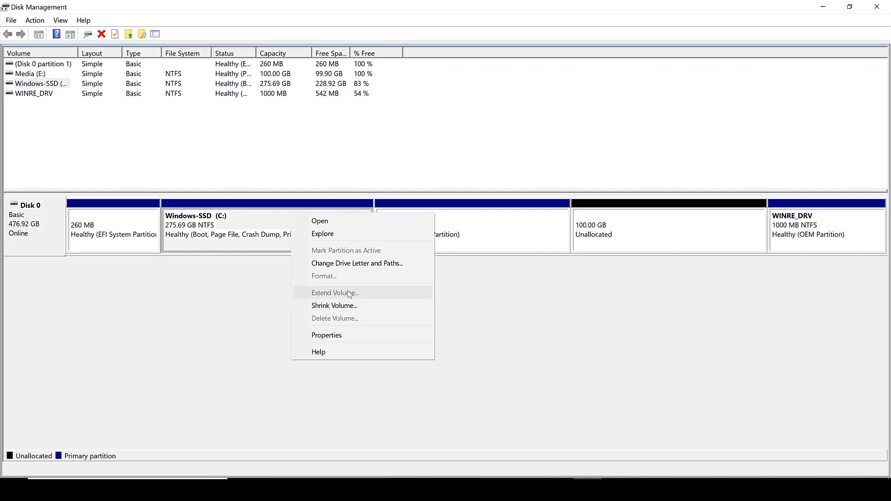
{"action": "right_click", "coordinate": [497, 221]}
{"action": "right_click", "coordinate": [497, 221]}
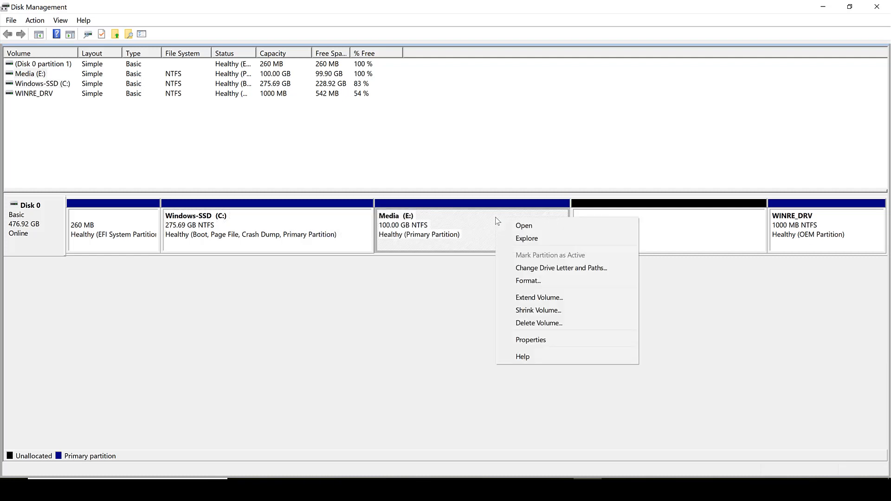
{"action": "left_click", "coordinate": [527, 300]}
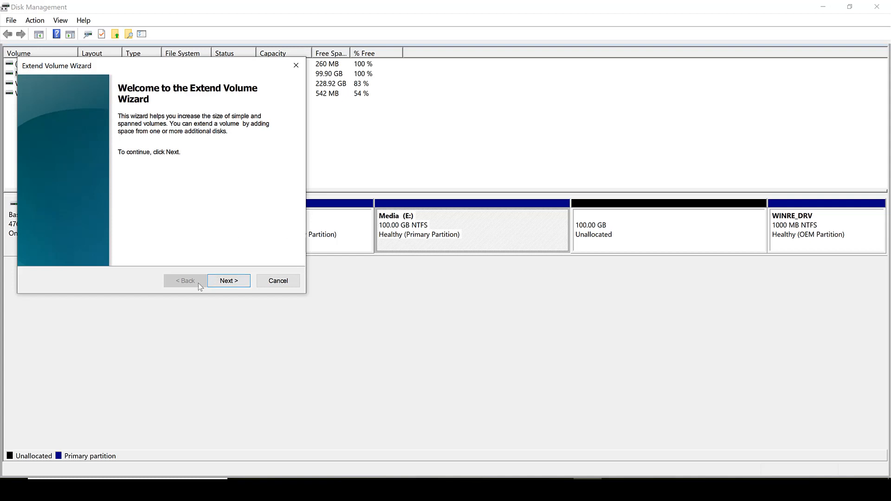
{"action": "left_click", "coordinate": [223, 284]}
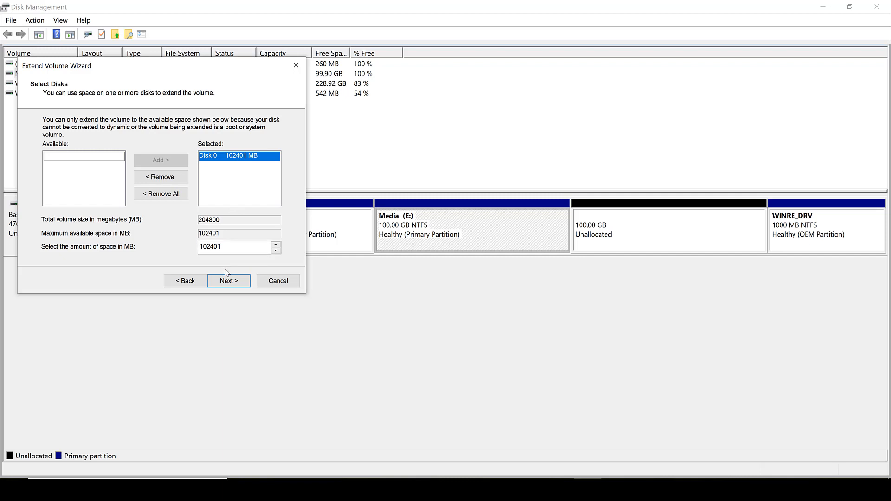
{"action": "left_click_drag", "start_coordinate": [228, 65], "coordinate": [297, 173]}
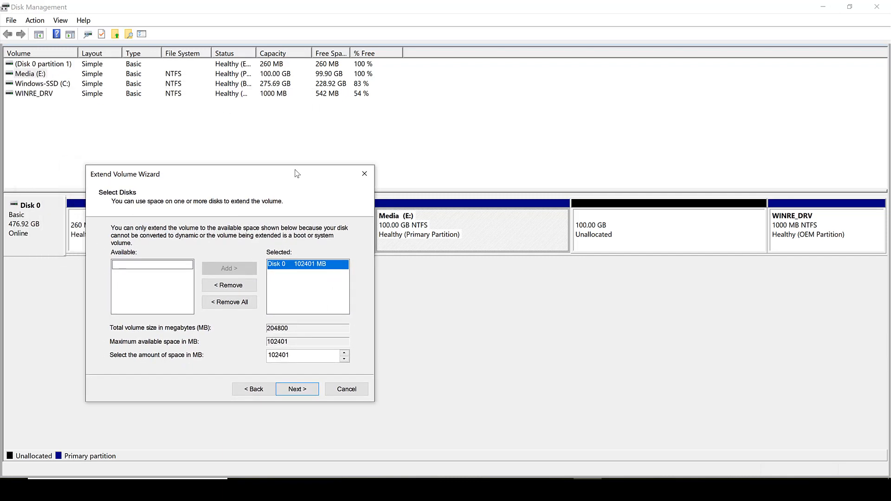
{"action": "left_click", "coordinate": [298, 390]}
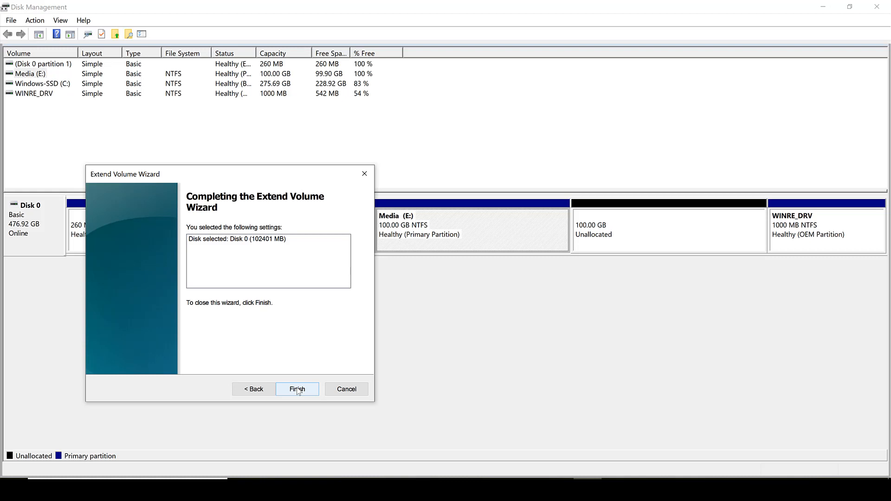
{"action": "left_click", "coordinate": [297, 389]}
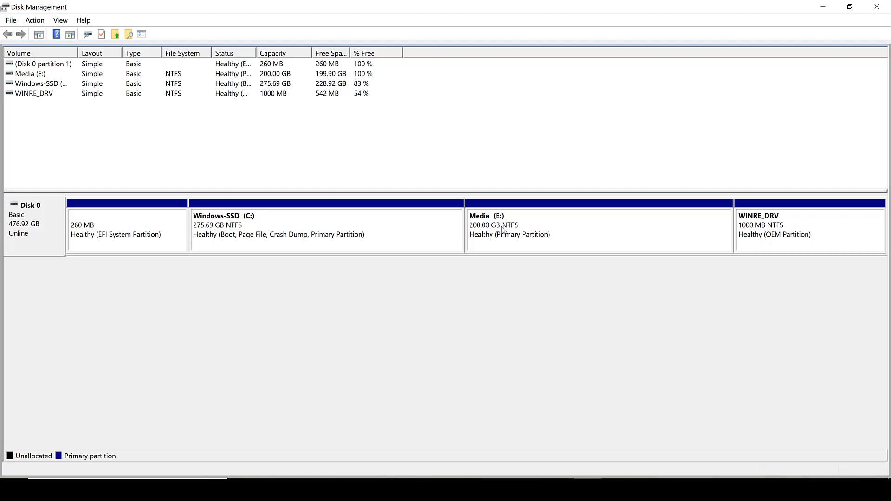
Delete the 200 GB Media (E:) volume, confirming the data-loss warning.
{"action": "right_click", "coordinate": [526, 222]}
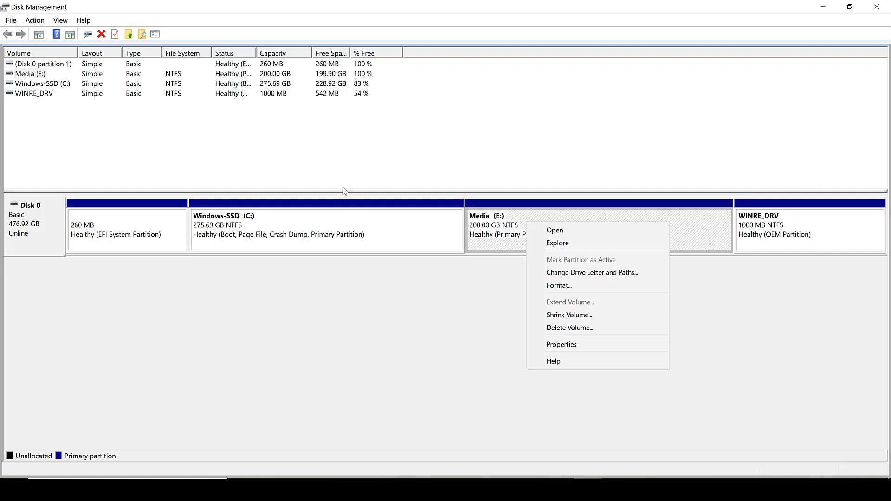
{"action": "right_click", "coordinate": [355, 226]}
{"action": "right_click", "coordinate": [354, 227]}
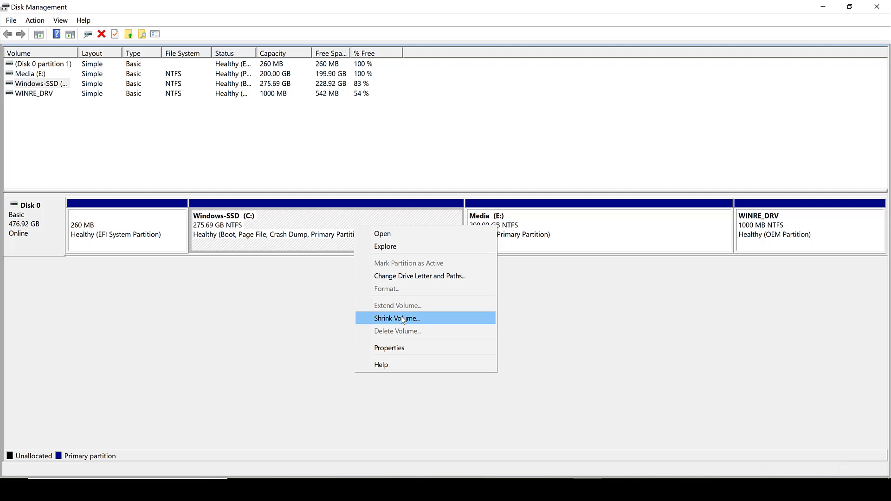
{"action": "left_click", "coordinate": [531, 226]}
{"action": "right_click", "coordinate": [531, 226]}
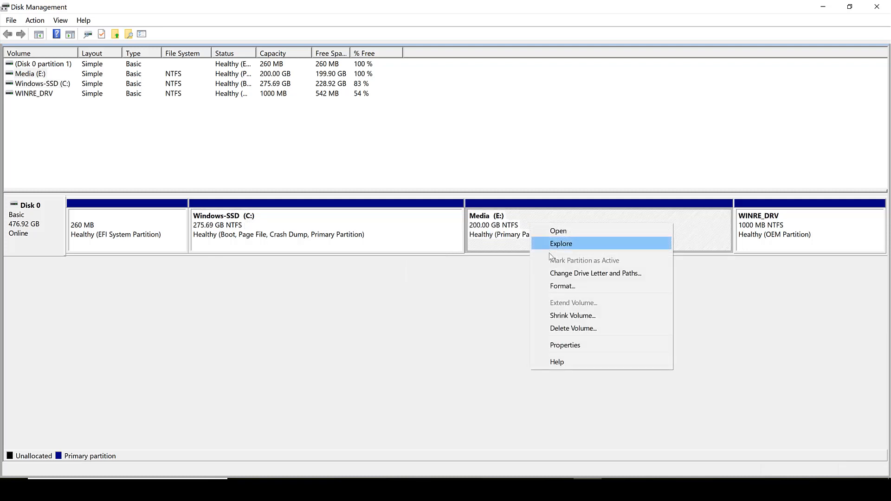
{"action": "left_click", "coordinate": [564, 329]}
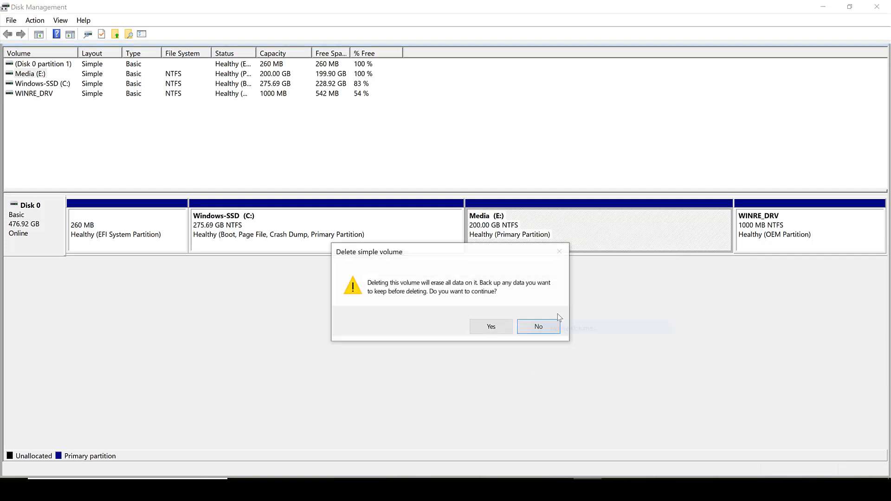
{"action": "left_click", "coordinate": [492, 327]}
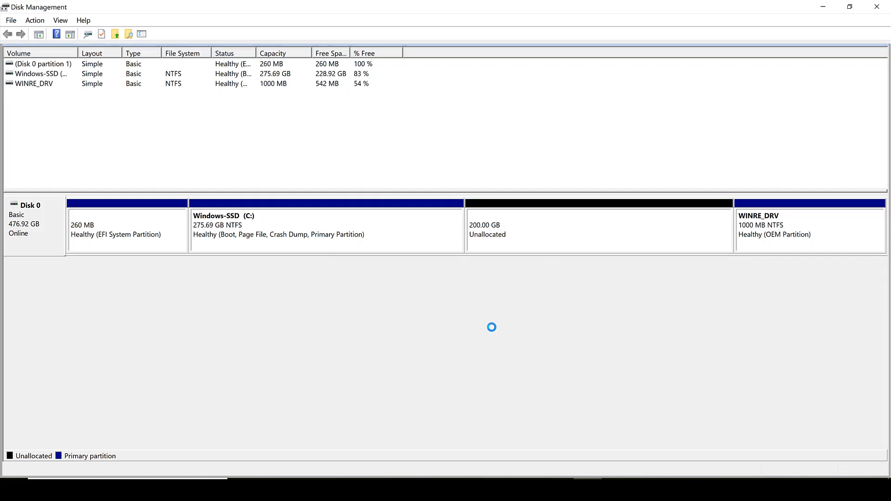
Extend Windows-SSD (C:) into all of the adjacent 200 GB unallocated space.
{"action": "right_click", "coordinate": [399, 224]}
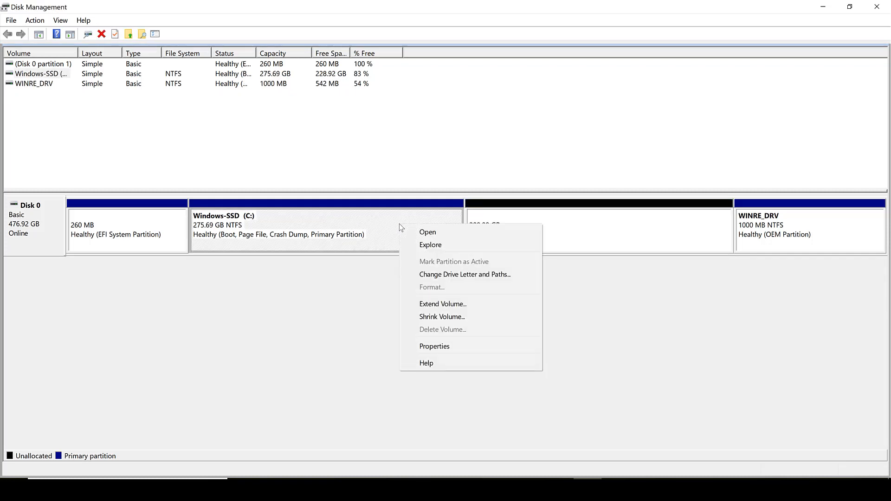
{"action": "left_click", "coordinate": [426, 305]}
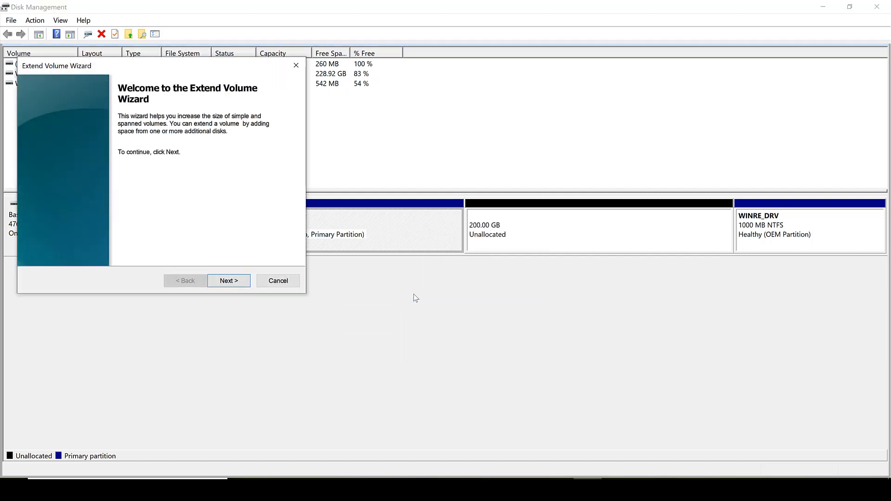
{"action": "left_click", "coordinate": [229, 280]}
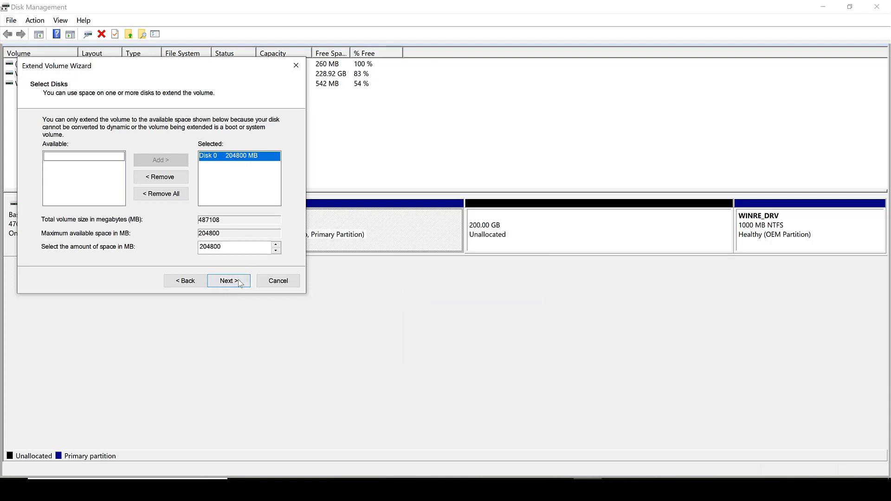
{"action": "left_click", "coordinate": [227, 283]}
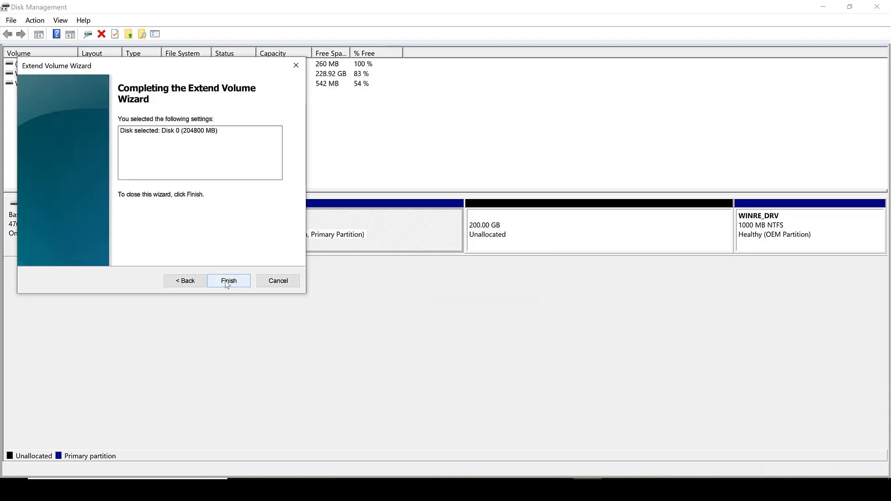
{"action": "left_click", "coordinate": [227, 281]}
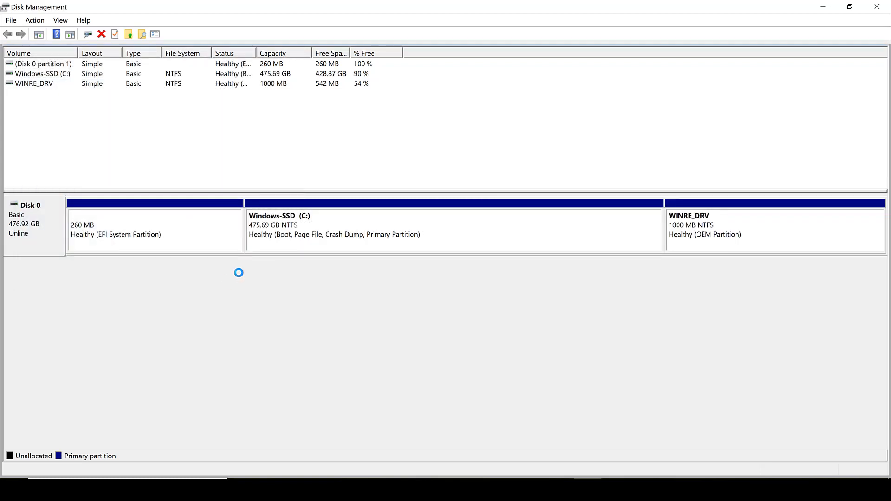